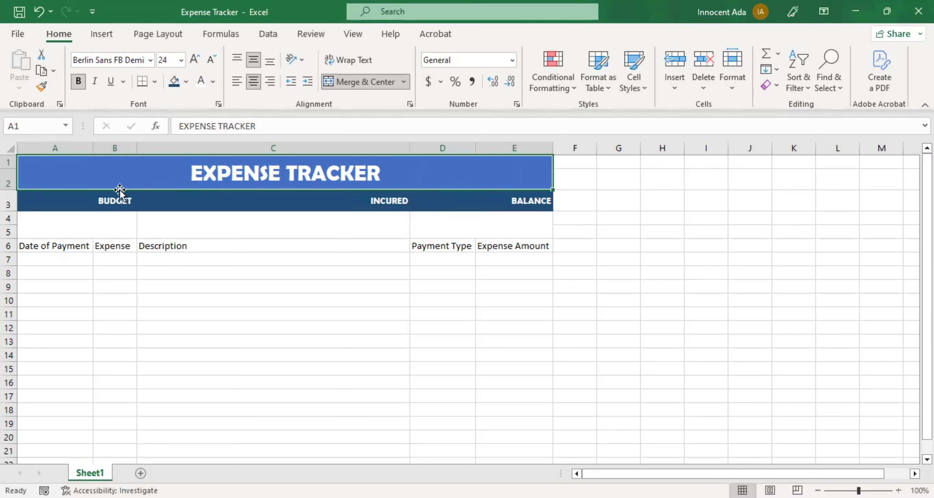
Examine the Budget, Incured and Balance headings in row 3 and the merged cells beneath them.
{"action": "left_click", "coordinate": [109, 205]}
{"action": "left_click", "coordinate": [60, 205]}
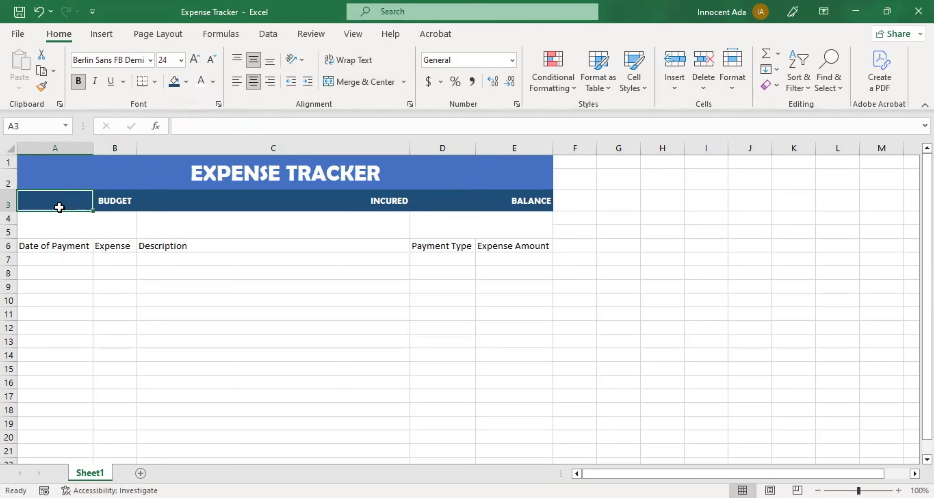
{"action": "left_click", "coordinate": [57, 223]}
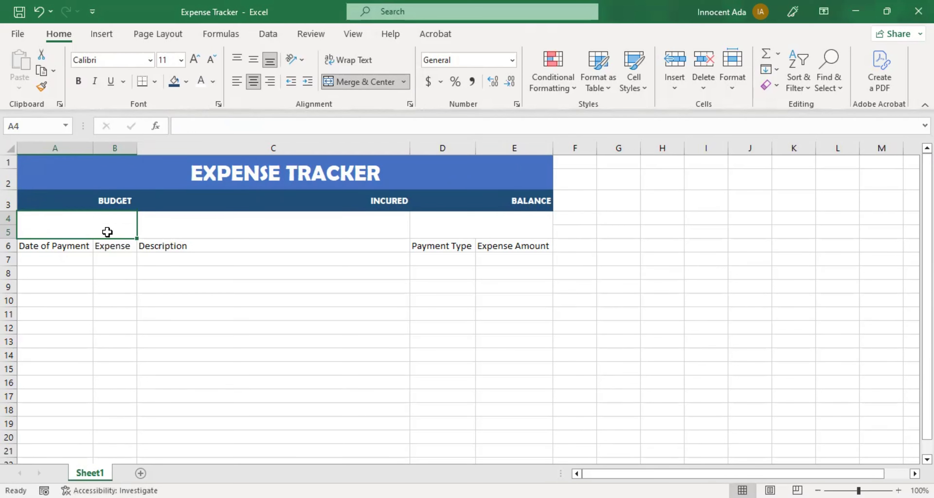
{"action": "left_click", "coordinate": [113, 200]}
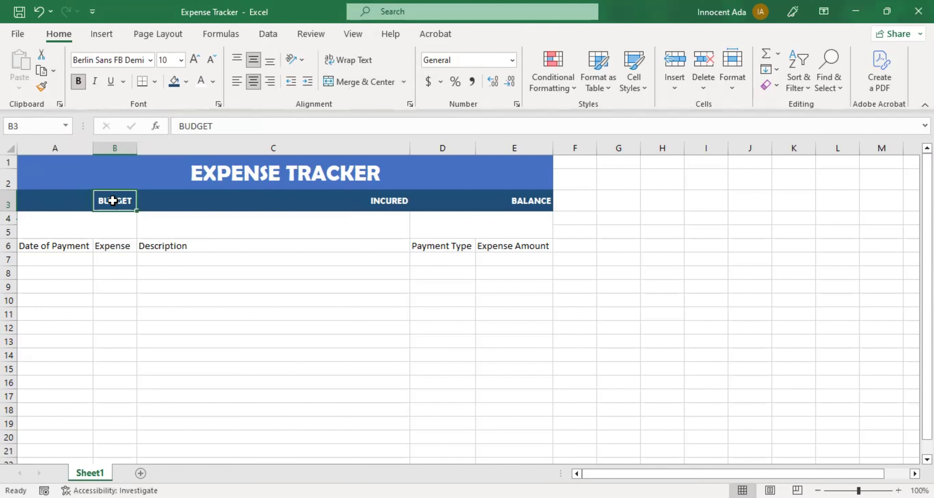
{"action": "left_click", "coordinate": [105, 229]}
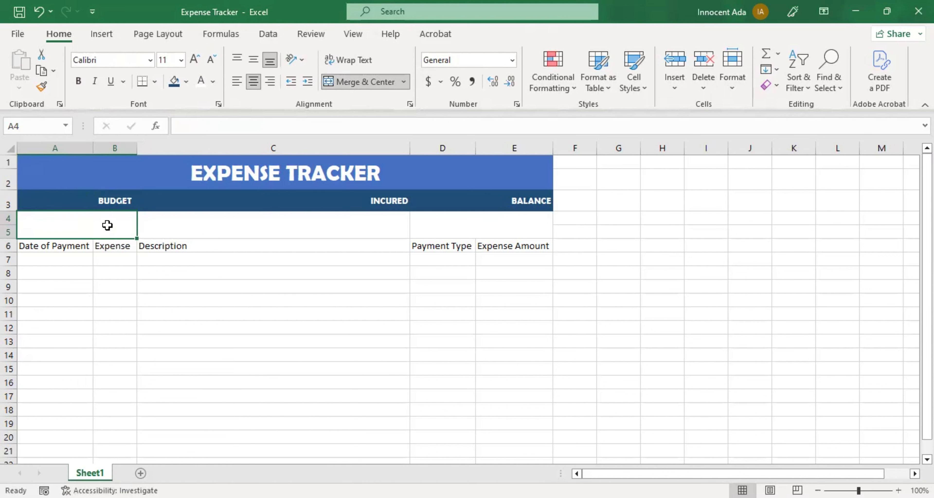
{"action": "left_click", "coordinate": [391, 209]}
{"action": "left_click", "coordinate": [348, 224]}
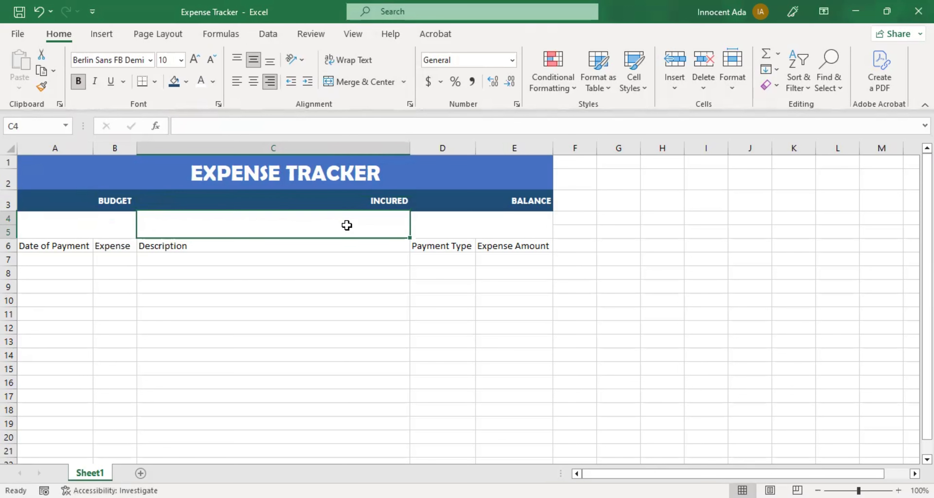
{"action": "left_click", "coordinate": [468, 222]}
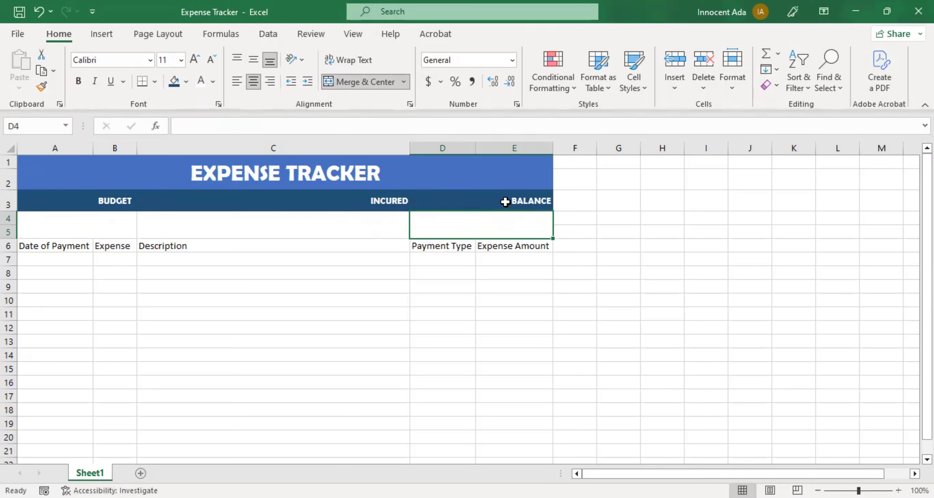
{"action": "left_click", "coordinate": [227, 236]}
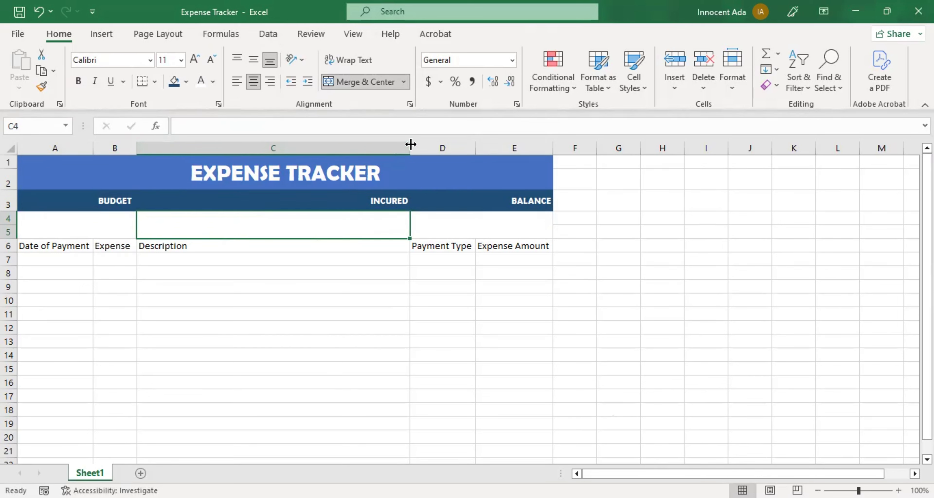
Set the width of column C to 58.
{"action": "left_click_drag", "start_coordinate": [410, 147], "coordinate": [416, 149]}
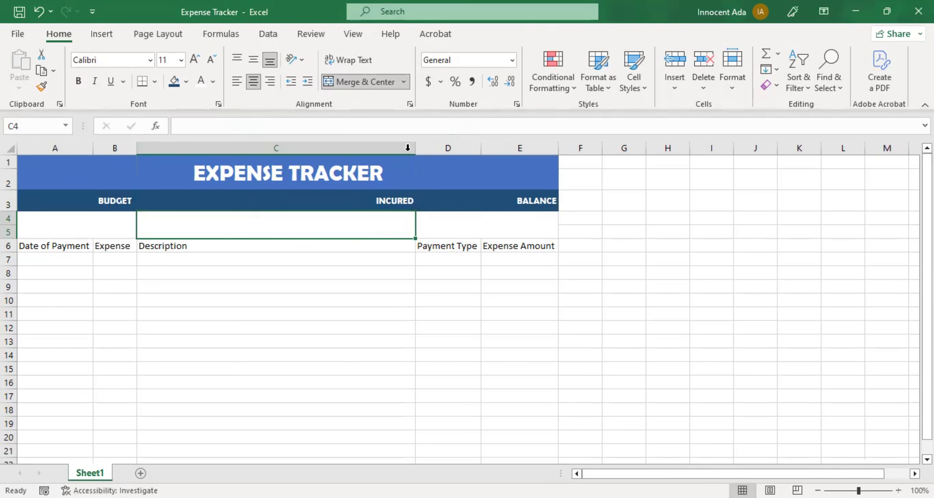
{"action": "left_click", "coordinate": [316, 147]}
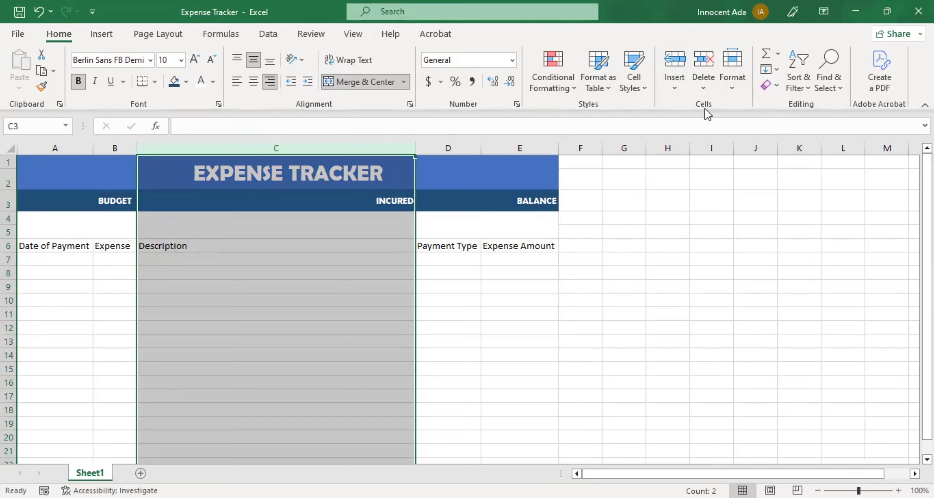
{"action": "left_click", "coordinate": [731, 89]}
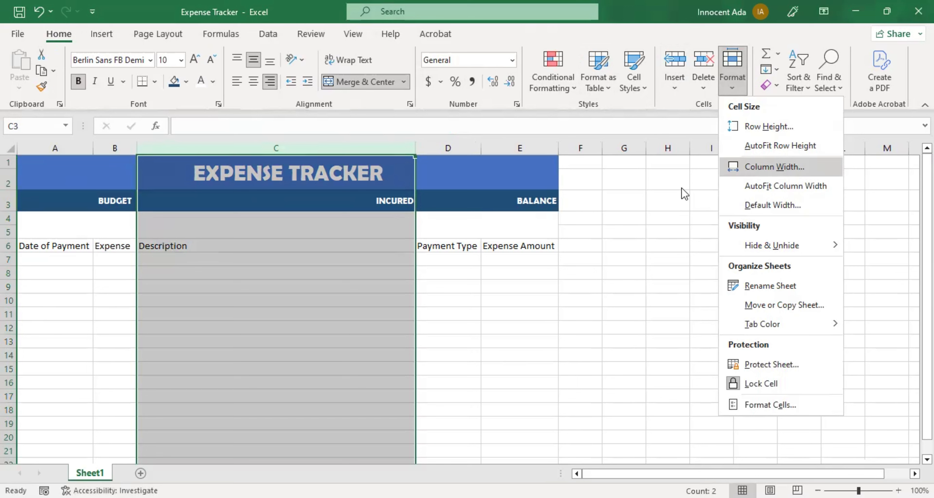
{"action": "key", "text": "Return"}
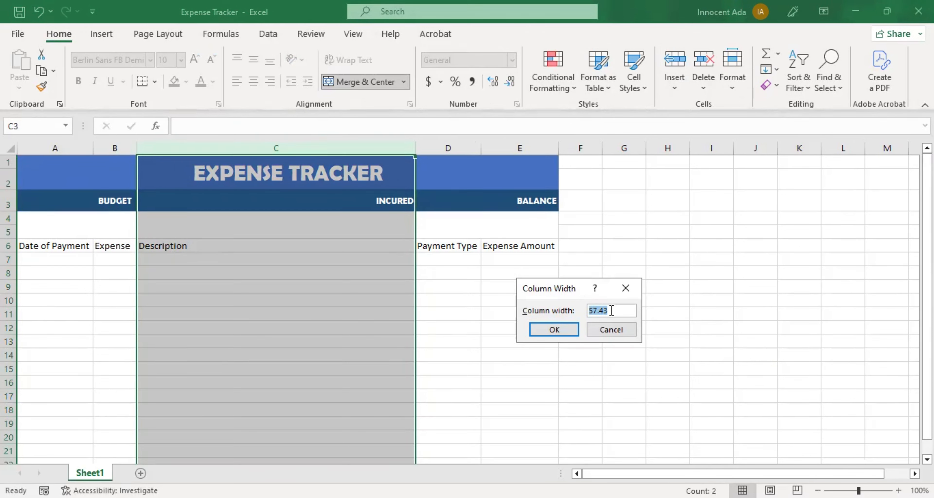
{"action": "left_click", "coordinate": [611, 311]}
{"action": "key", "text": "BackSpace"}
{"action": "key", "text": "BackSpace"}
{"action": "key", "text": "BackSpace"}
{"action": "key", "text": "BackSpace"}
{"action": "key", "text": "BackSpace"}
{"action": "type", "text": "58"}
{"action": "left_click", "coordinate": [532, 327]}
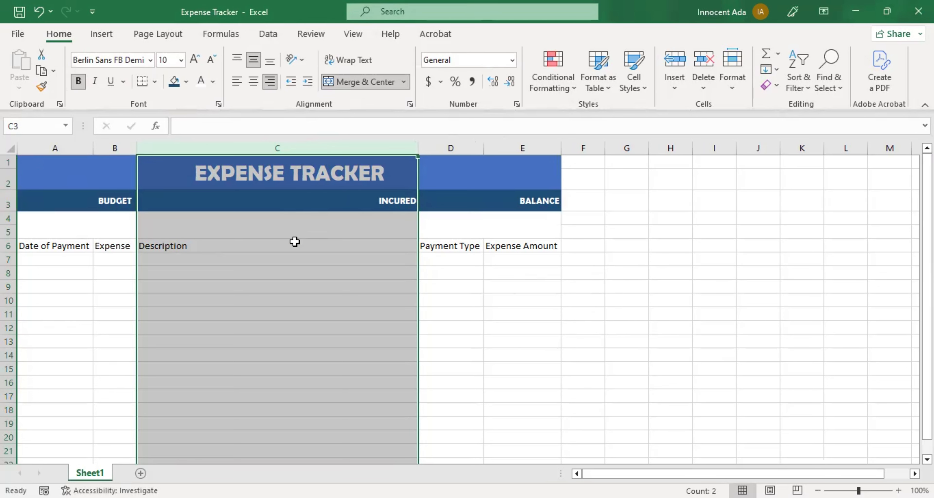
Format the headings in A6:E6 with a blue fill, white text and the Arial Black font.
{"action": "left_click_drag", "start_coordinate": [66, 246], "coordinate": [522, 245]}
{"action": "left_click", "coordinate": [186, 82]}
{"action": "left_click", "coordinate": [269, 150]}
{"action": "left_click", "coordinate": [201, 82]}
{"action": "left_click", "coordinate": [151, 60]}
{"action": "left_click", "coordinate": [132, 271]}
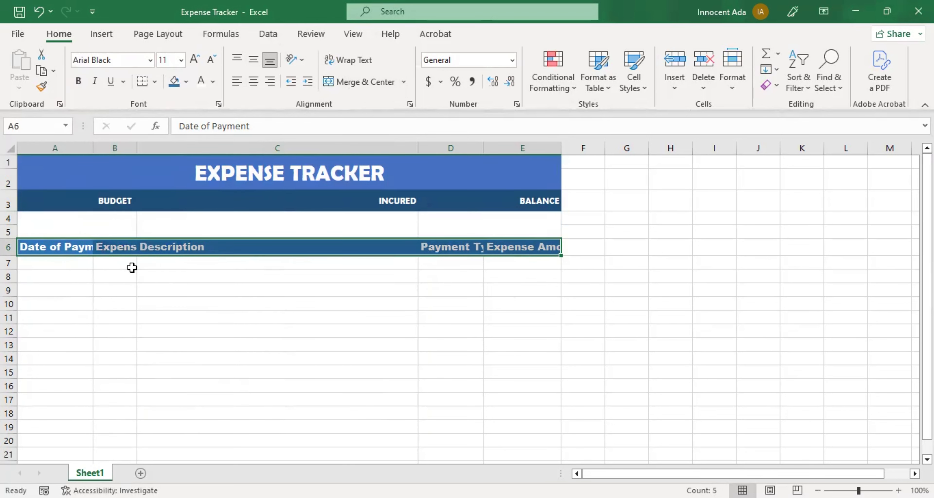
Widen columns A, B and D to fit the Date of Payment, Expense and Payment Type headings.
{"action": "left_click_drag", "start_coordinate": [93, 145], "coordinate": [143, 142]}
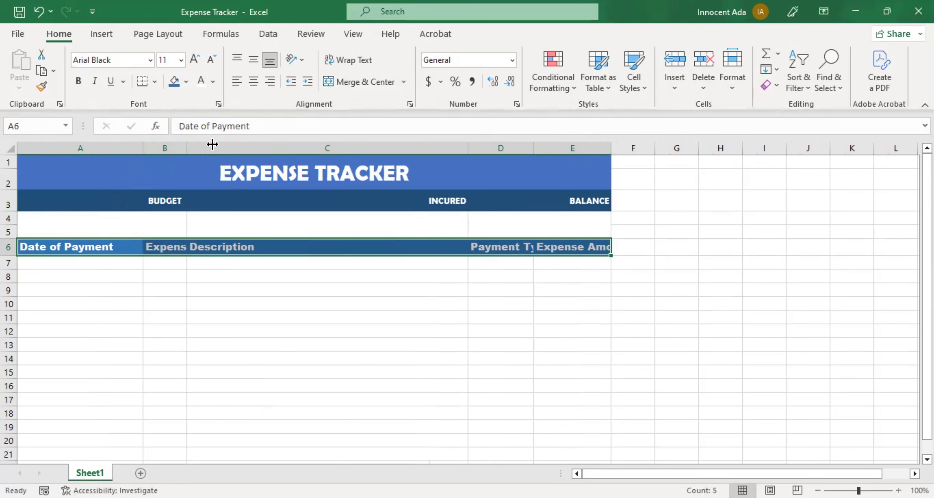
{"action": "left_click", "coordinate": [269, 248]}
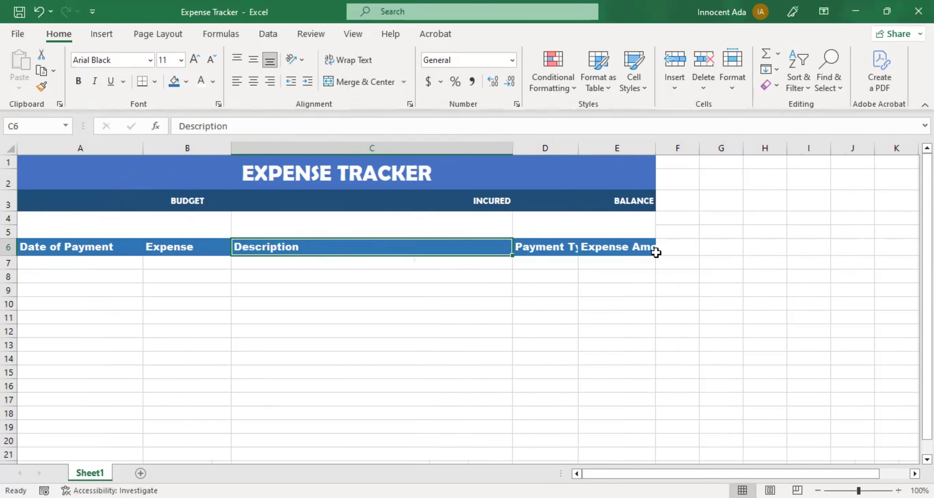
{"action": "double_click", "coordinate": [577, 148]}
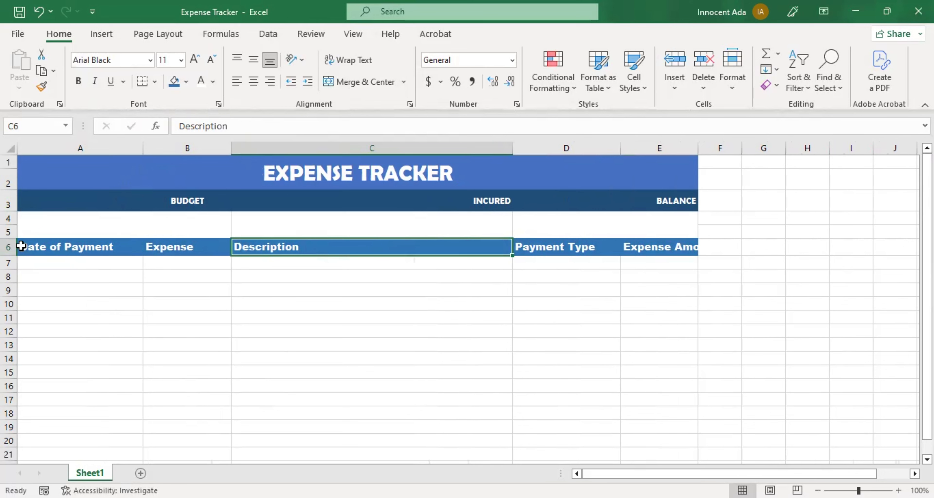
Center the A6:E6 headings horizontally and vertically, and make row 6 slightly taller.
{"action": "left_click_drag", "start_coordinate": [21, 246], "coordinate": [635, 243]}
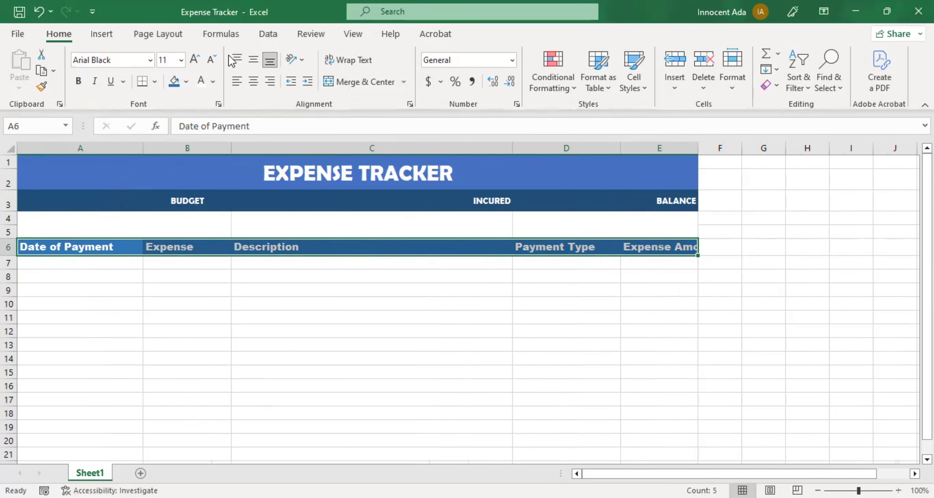
{"action": "left_click", "coordinate": [253, 82]}
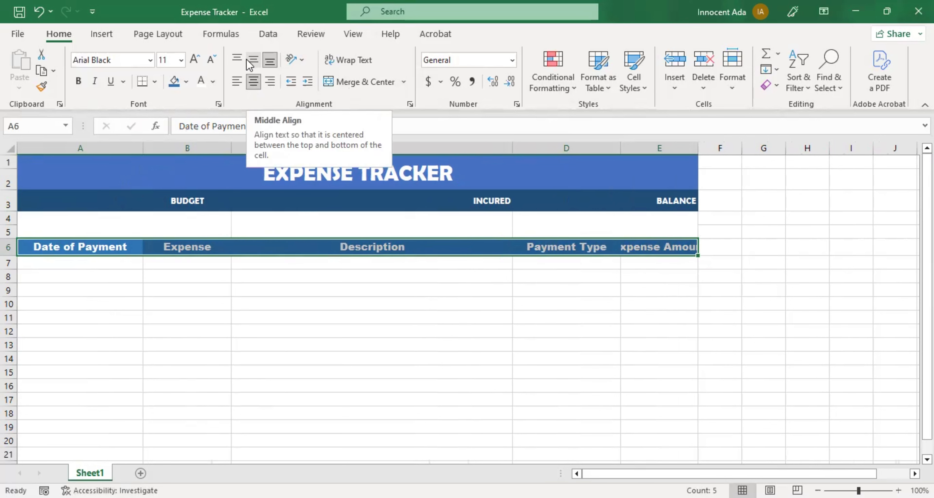
{"action": "left_click_drag", "start_coordinate": [8, 256], "coordinate": [8, 263]}
{"action": "left_click", "coordinate": [253, 59]}
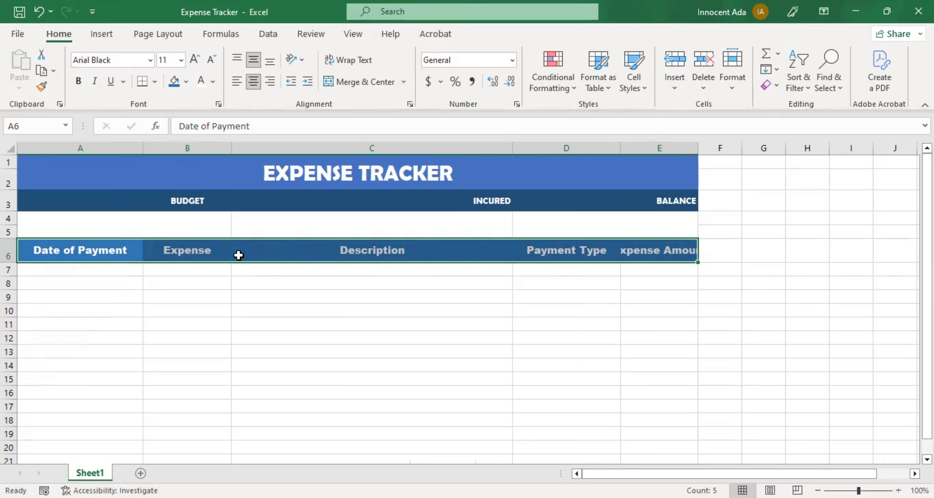
Autofit column E to the Expense Amount heading.
{"action": "left_click", "coordinate": [437, 246]}
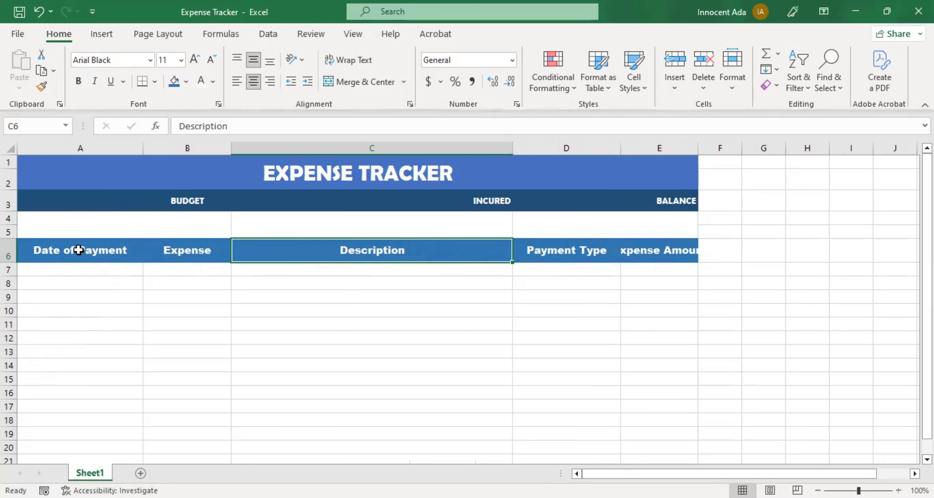
{"action": "left_click", "coordinate": [543, 248]}
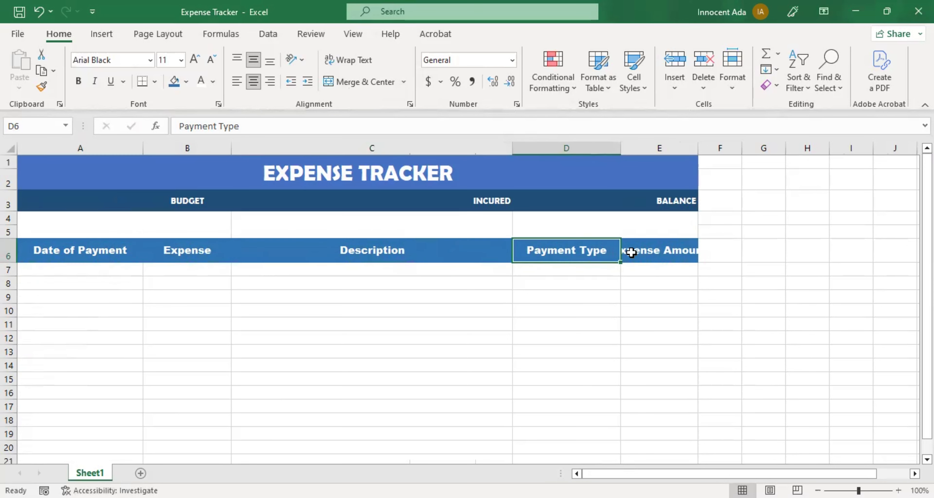
{"action": "left_click", "coordinate": [640, 252]}
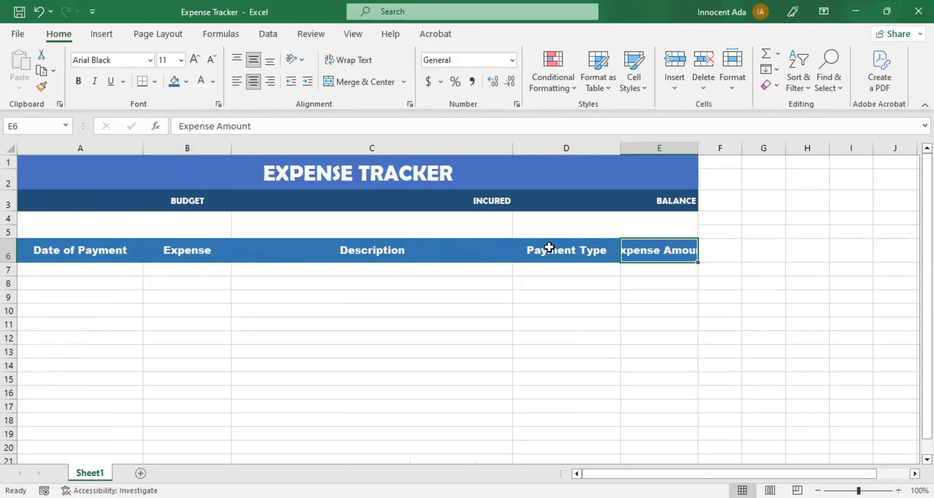
{"action": "double_click", "coordinate": [698, 149]}
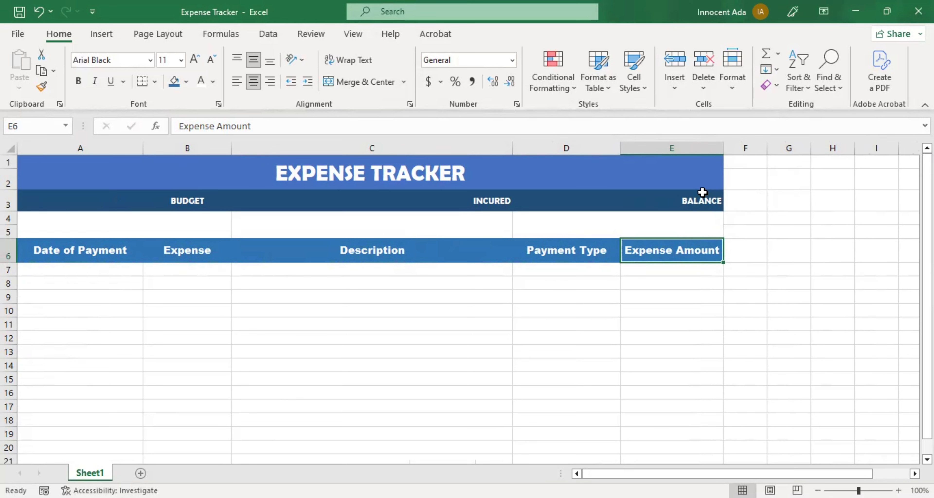
{"action": "left_click", "coordinate": [566, 310]}
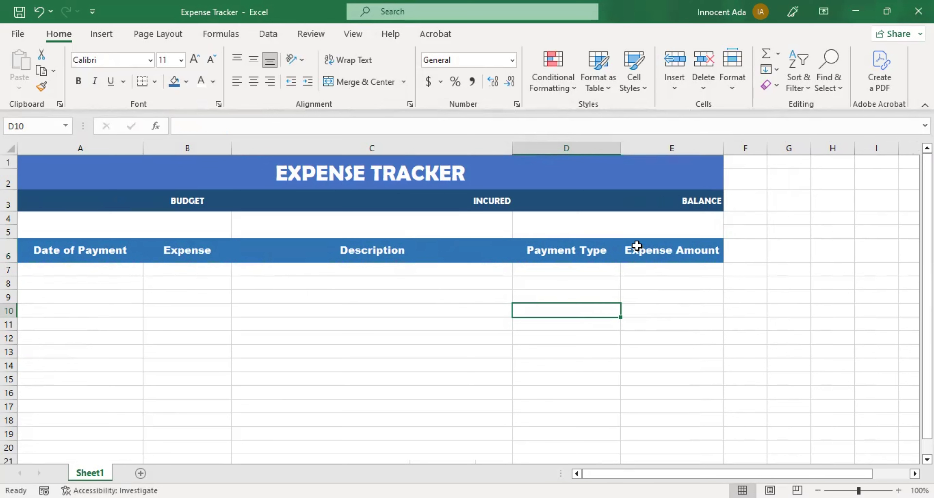
{"action": "key", "text": "ctrl+z"}
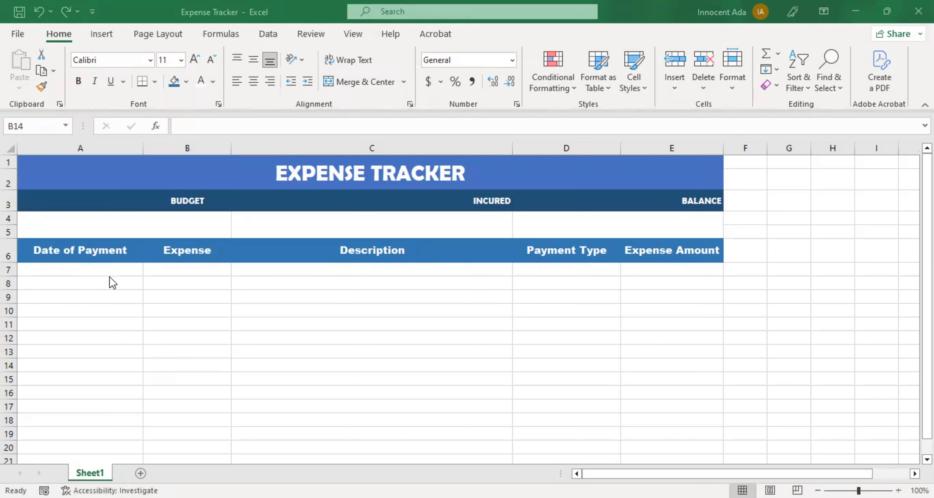
Format A6:E20 as a table with a blue medium style, using row 6 as the table headers.
{"action": "left_click", "coordinate": [59, 251]}
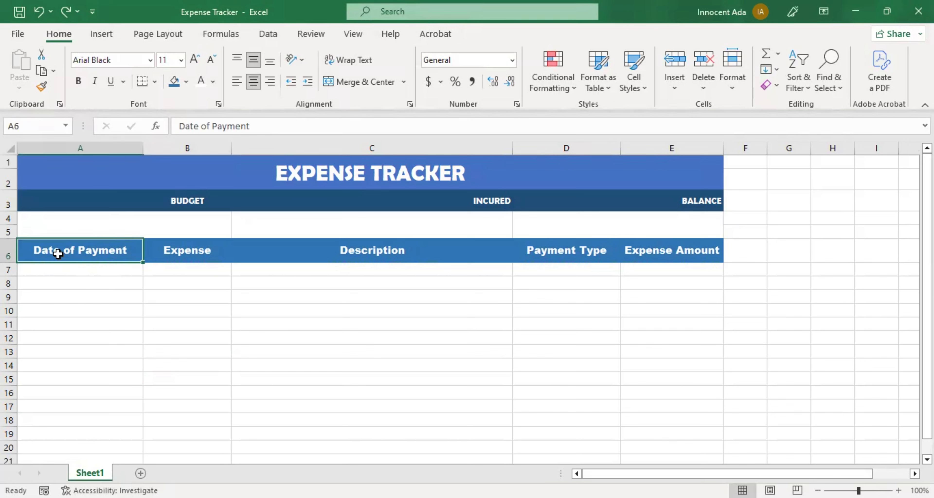
{"action": "left_click_drag", "start_coordinate": [39, 246], "coordinate": [632, 443]}
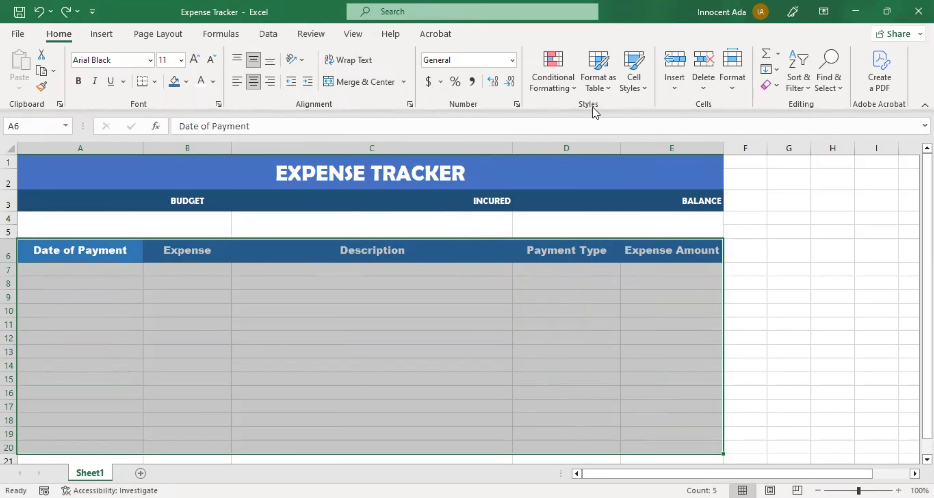
{"action": "left_click", "coordinate": [607, 87]}
{"action": "scroll", "coordinate": [702, 281], "scroll_direction": "down", "scroll_amount": 1}
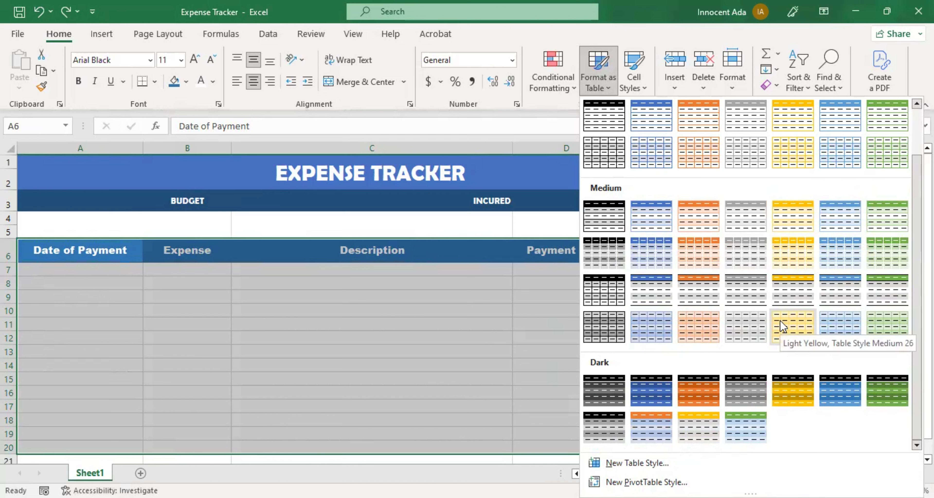
{"action": "left_click", "coordinate": [843, 222]}
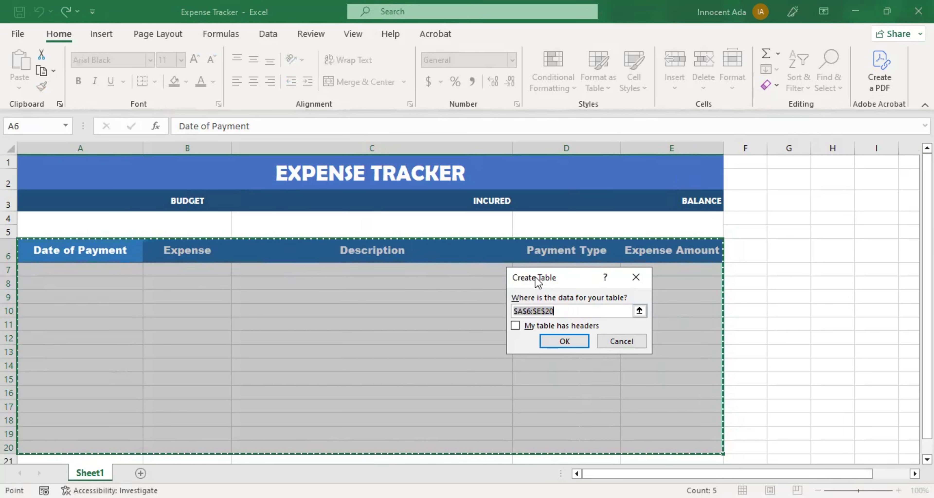
{"action": "left_click_drag", "start_coordinate": [514, 281], "coordinate": [467, 288]}
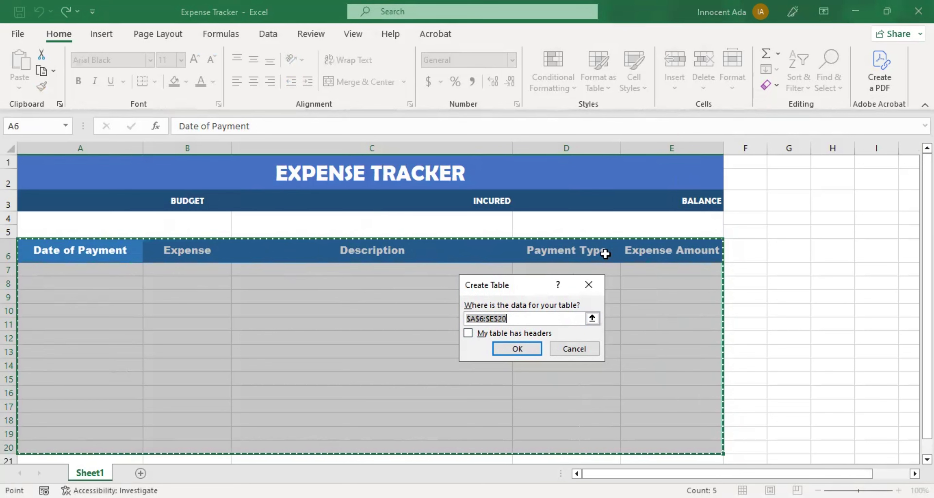
{"action": "left_click", "coordinate": [467, 333]}
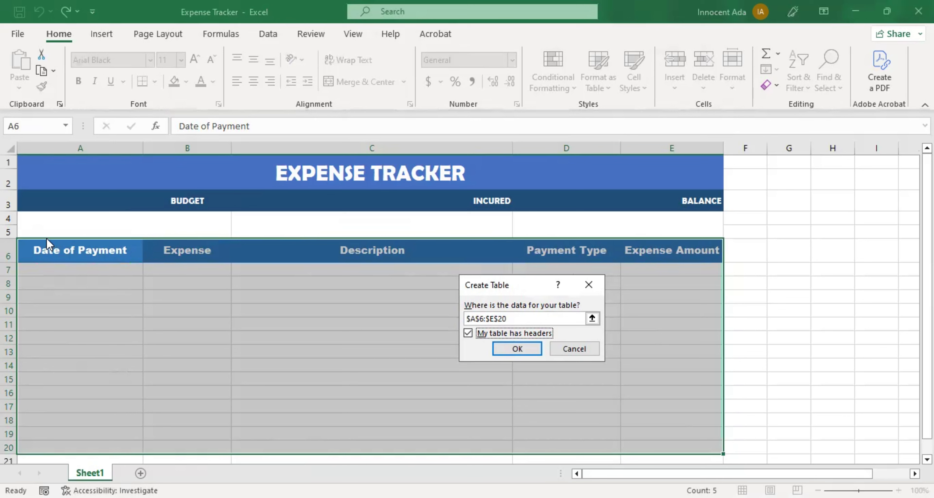
{"action": "left_click", "coordinate": [517, 348]}
{"action": "left_click", "coordinate": [79, 269]}
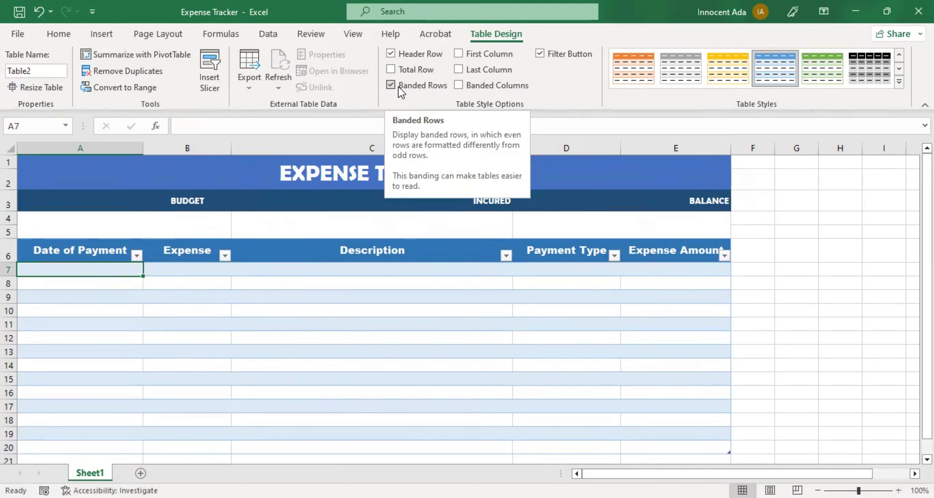
Try banded columns in place of banded rows on the table, and restore the banded rows.
{"action": "left_click_drag", "start_coordinate": [72, 254], "coordinate": [667, 444]}
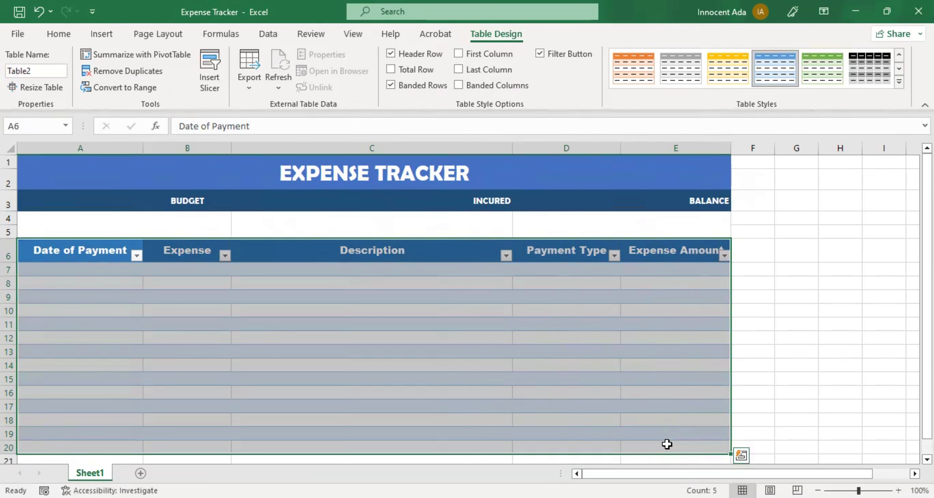
{"action": "left_click", "coordinate": [391, 86]}
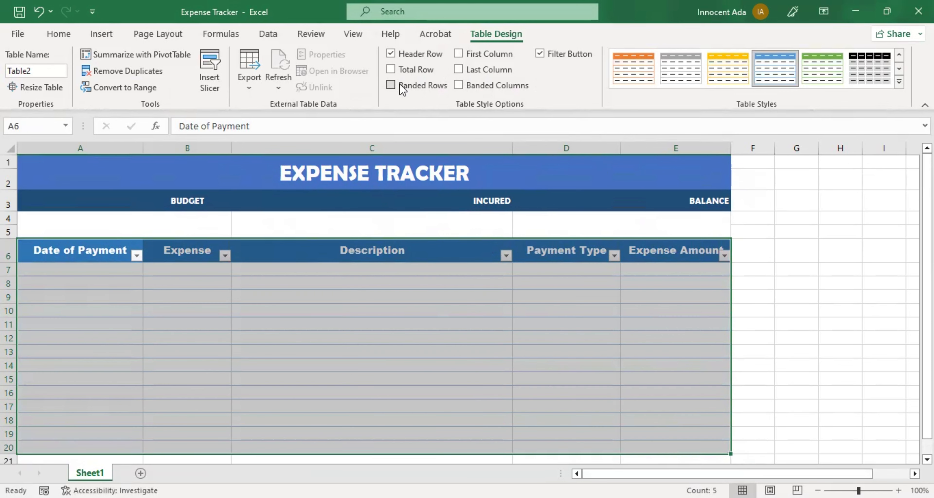
{"action": "left_click", "coordinate": [458, 86]}
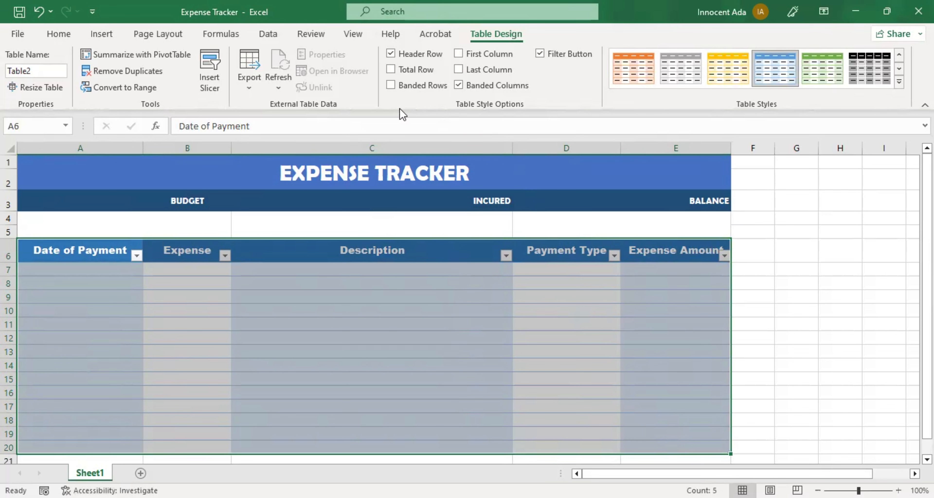
{"action": "left_click", "coordinate": [394, 84]}
{"action": "left_click", "coordinate": [459, 85]}
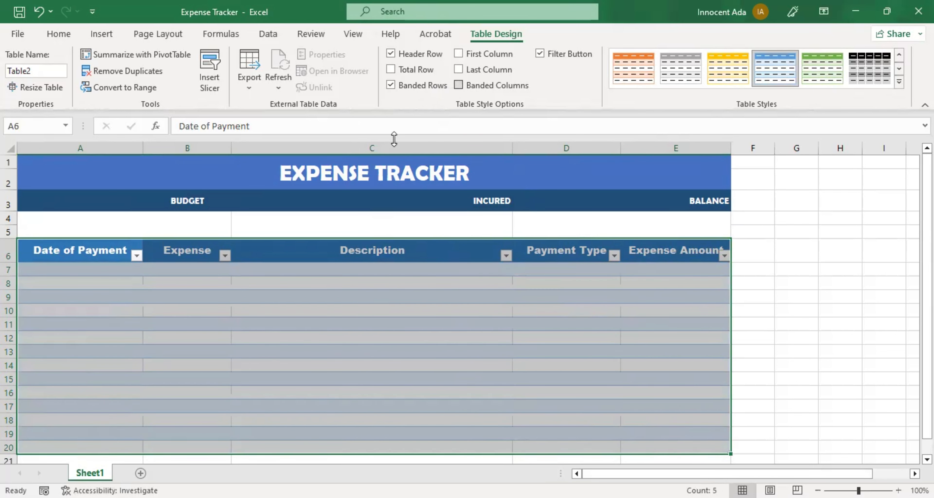
{"action": "left_click", "coordinate": [213, 326]}
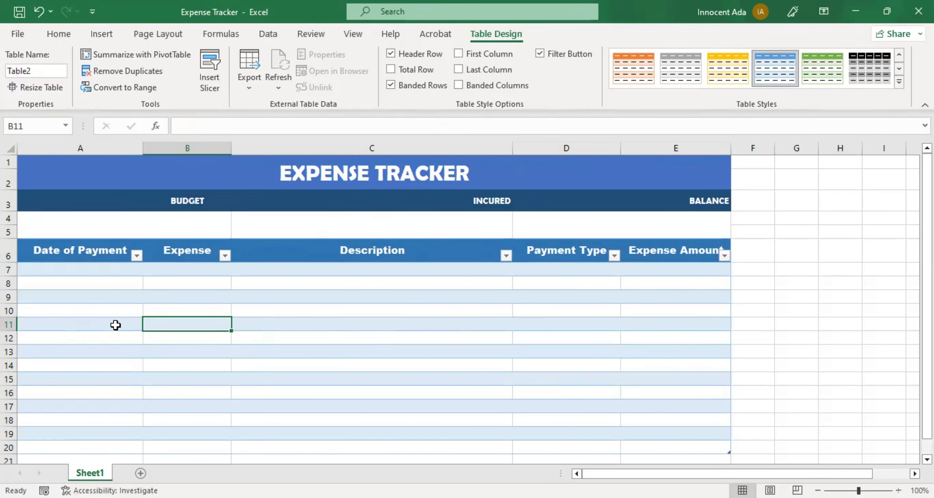